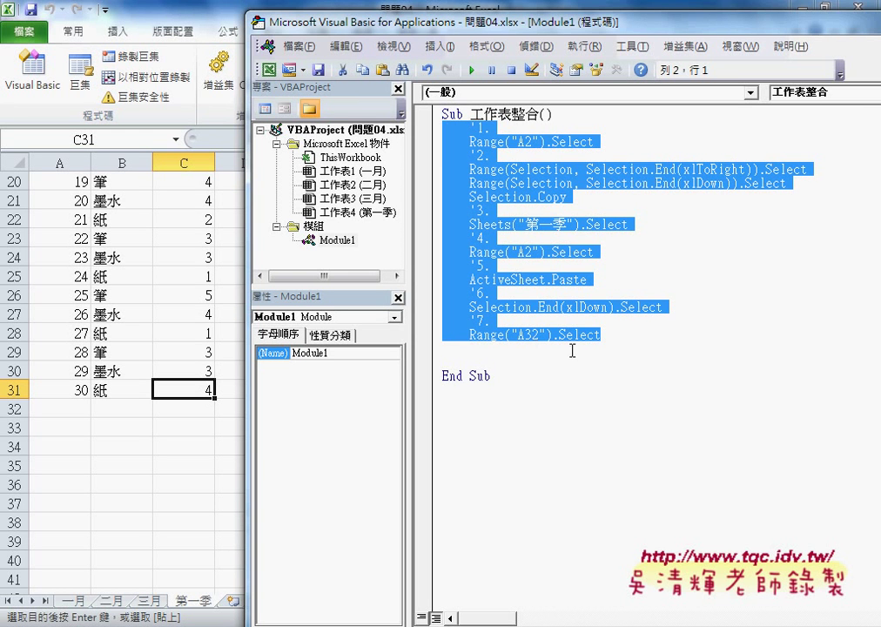
- Highlight the numbered step comments in the recorded macro to review them
{"action": "left_click", "coordinate": [571, 354]}
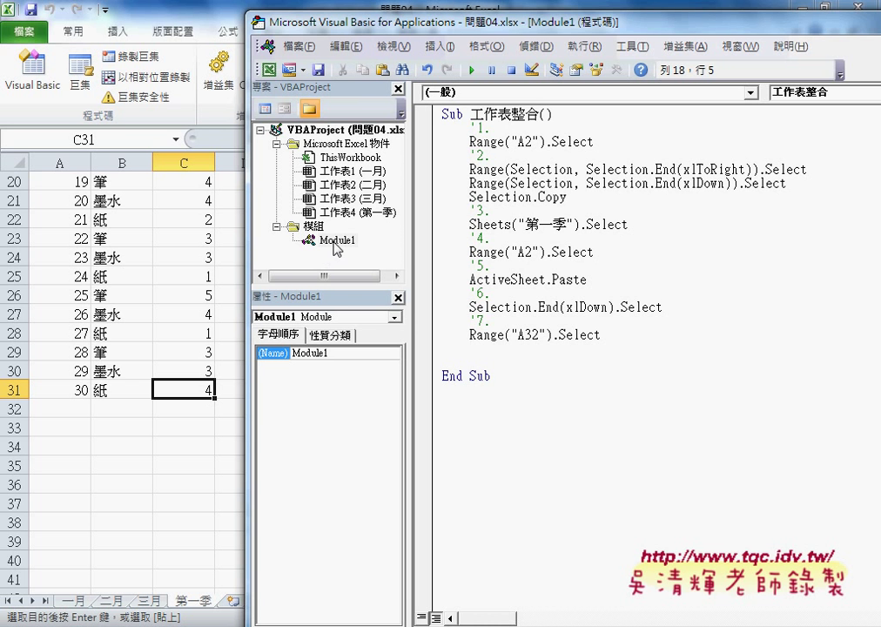
{"action": "mouse_move", "coordinate": [491, 127]}
{"action": "left_mouse_down"}
{"action": "mouse_move", "coordinate": [474, 128]}
{"action": "mouse_move", "coordinate": [474, 155]}
{"action": "left_mouse_up"}
{"action": "left_click", "coordinate": [503, 128]}
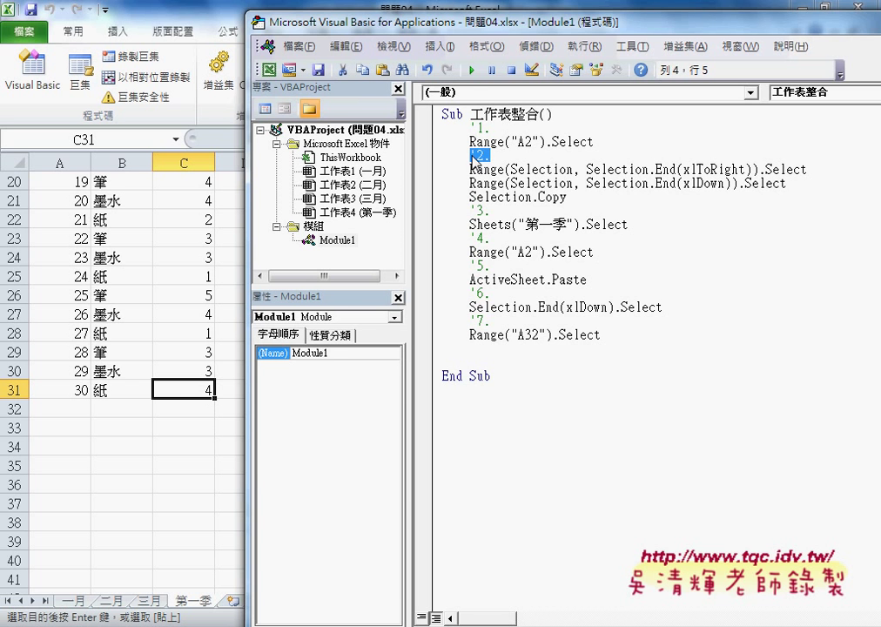
{"action": "mouse_move", "coordinate": [491, 210]}
{"action": "left_mouse_down"}
{"action": "mouse_move", "coordinate": [476, 211]}
{"action": "mouse_move", "coordinate": [470, 237]}
{"action": "mouse_move", "coordinate": [471, 293]}
{"action": "left_mouse_up"}
{"action": "left_click", "coordinate": [491, 294]}
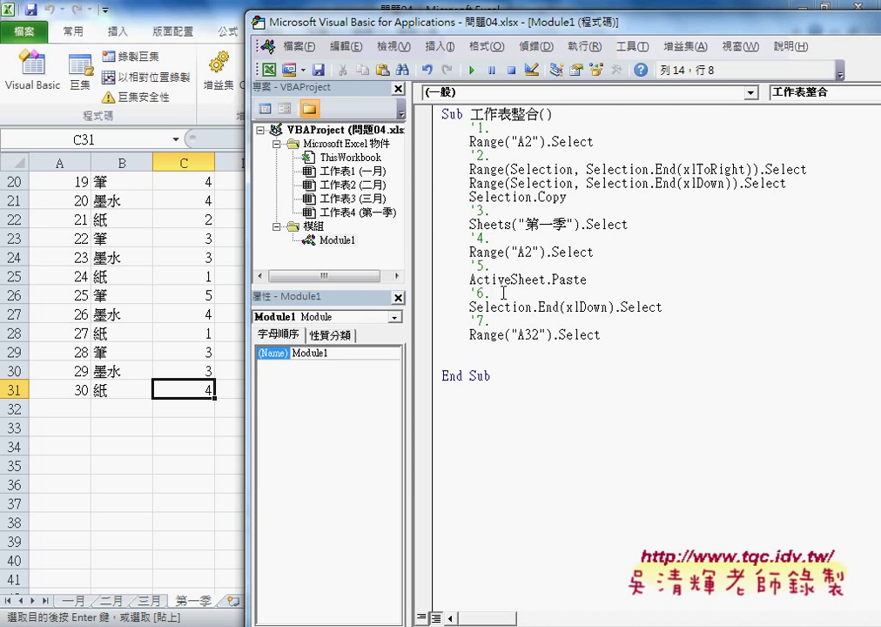
- Highlight the final Range("A32").Select line, its row number 32, then the whole macro body
{"action": "left_click_drag", "start_coordinate": [601, 336], "coordinate": [466, 342]}
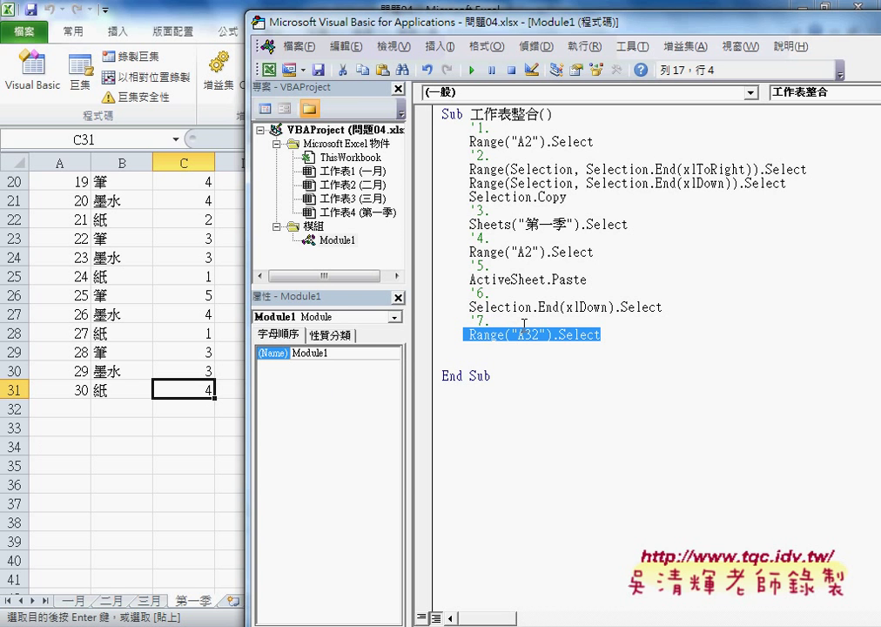
{"action": "left_click_drag", "start_coordinate": [520, 335], "coordinate": [541, 334]}
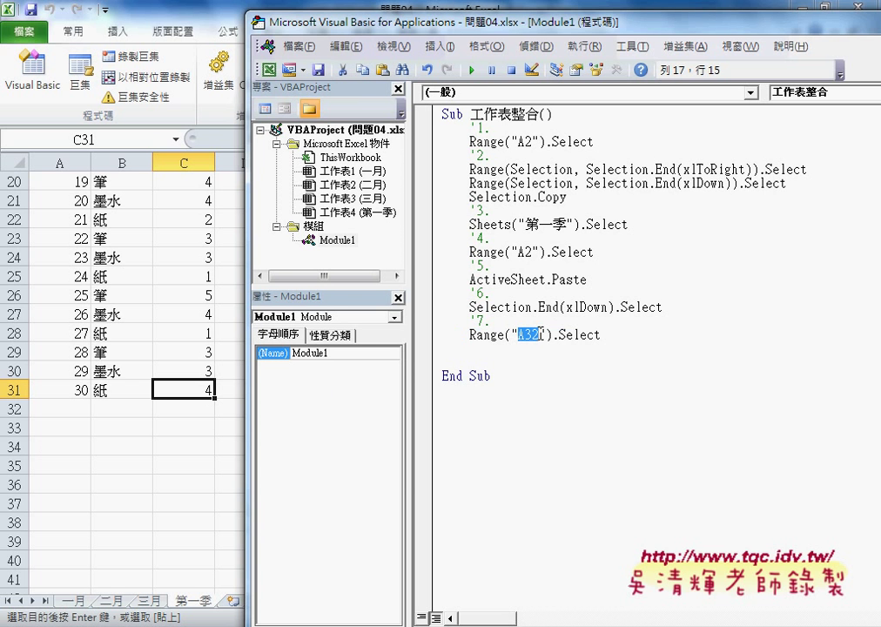
{"action": "left_click_drag", "start_coordinate": [526, 335], "coordinate": [539, 335]}
{"action": "left_click", "coordinate": [625, 342]}
{"action": "left_click_drag", "start_coordinate": [625, 342], "coordinate": [433, 139]}
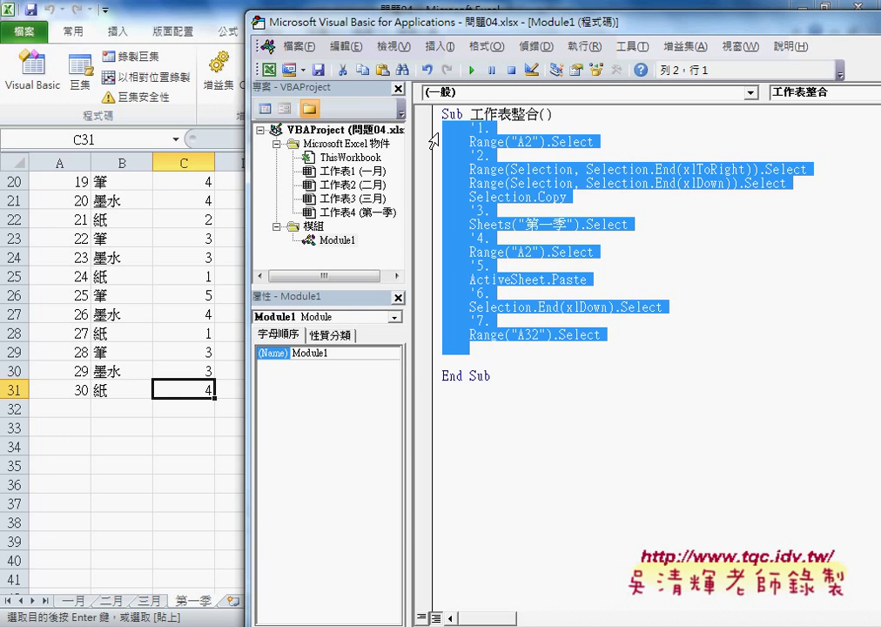
- Add indented blank lines under Sub 工作表整合() and show the finished code's Drive preview
{"action": "left_click", "coordinate": [595, 117]}
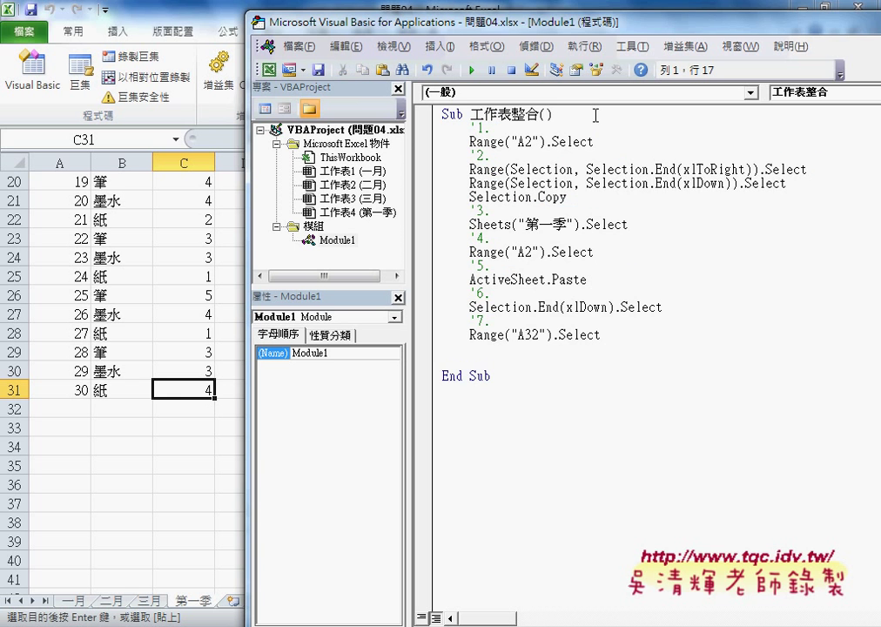
{"action": "key", "text": "Return"}
{"action": "key", "text": "Return"}
{"action": "left_click", "coordinate": [443, 127]}
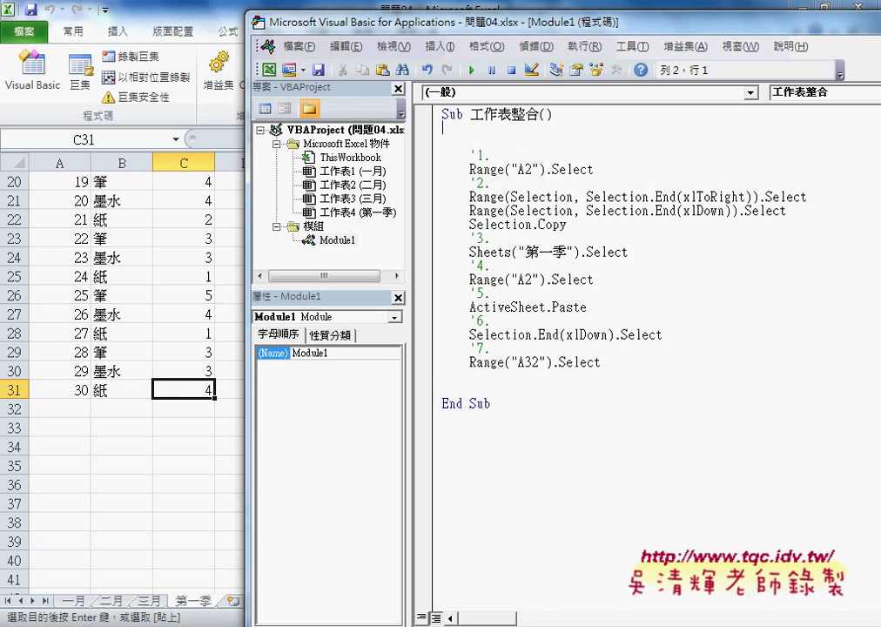
{"action": "key", "text": "Tab"}
{"action": "left_click", "coordinate": [403, 517]}
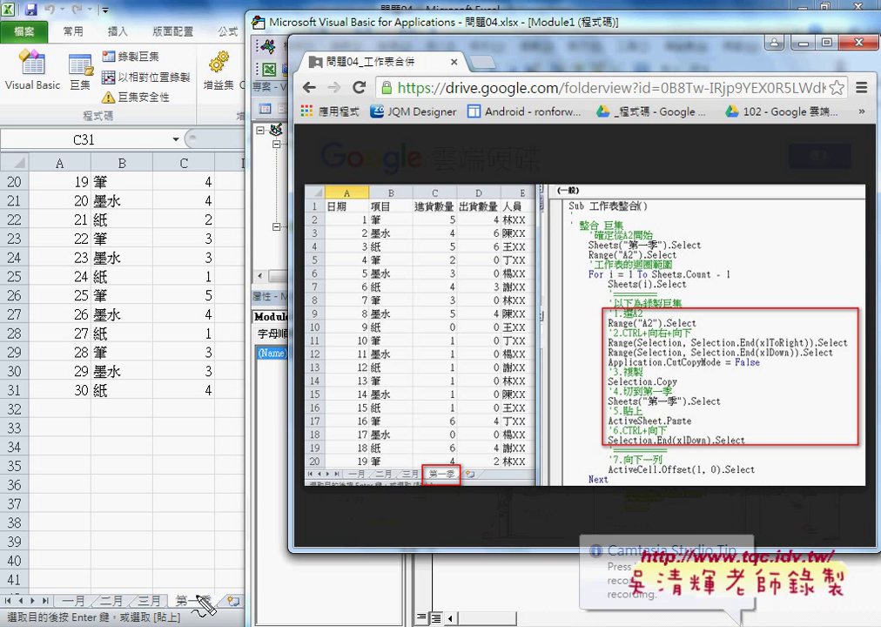
{"action": "mouse_move", "coordinate": [199, 602]}
{"action": "left_mouse_down"}
{"action": "mouse_move", "coordinate": [178, 601]}
{"action": "mouse_move", "coordinate": [213, 590]}
{"action": "left_mouse_up"}
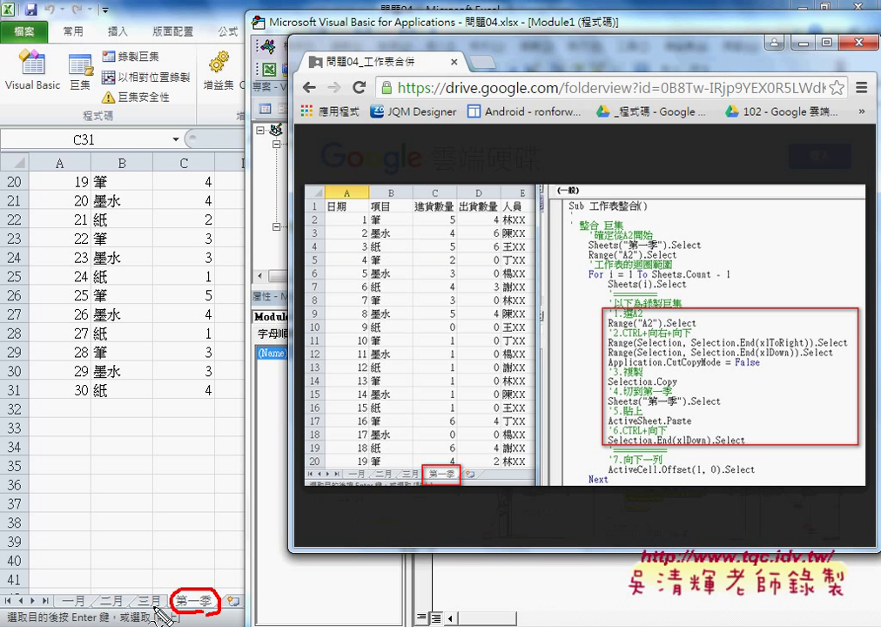
{"action": "mouse_move", "coordinate": [171, 514]}
{"action": "left_mouse_down"}
{"action": "mouse_move", "coordinate": [203, 592]}
{"action": "mouse_move", "coordinate": [209, 576]}
{"action": "left_mouse_up"}
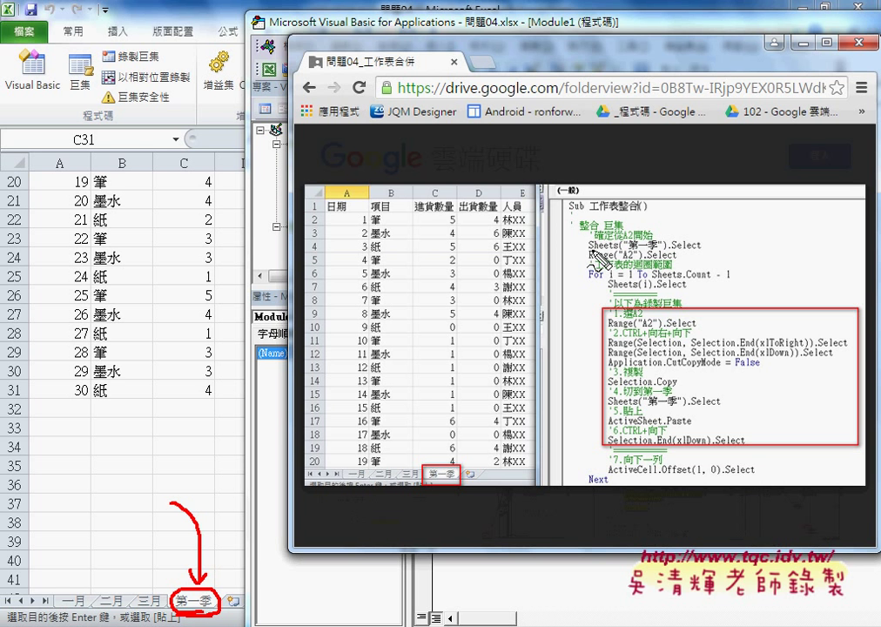
{"action": "left_click_drag", "start_coordinate": [589, 248], "coordinate": [614, 249]}
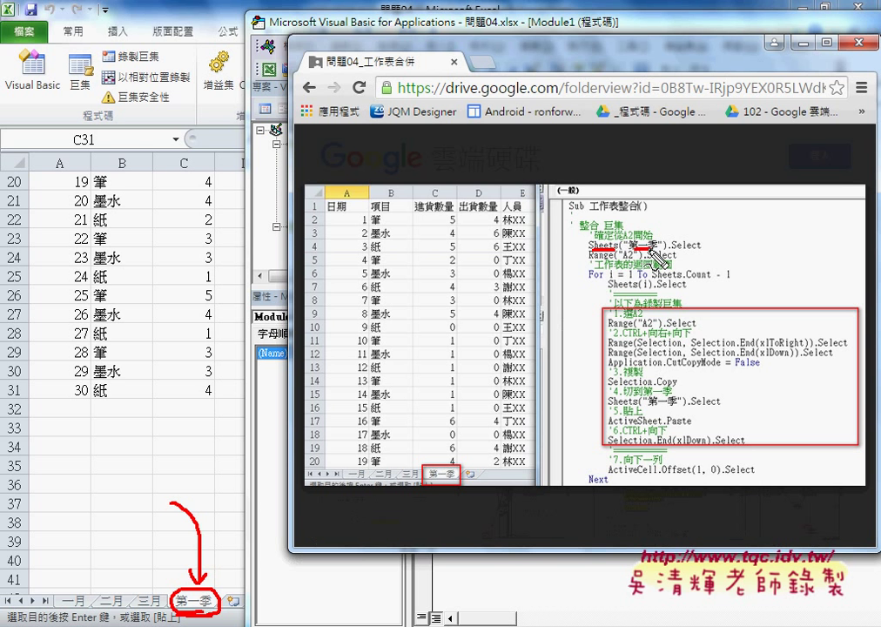
{"action": "left_click_drag", "start_coordinate": [623, 248], "coordinate": [702, 246]}
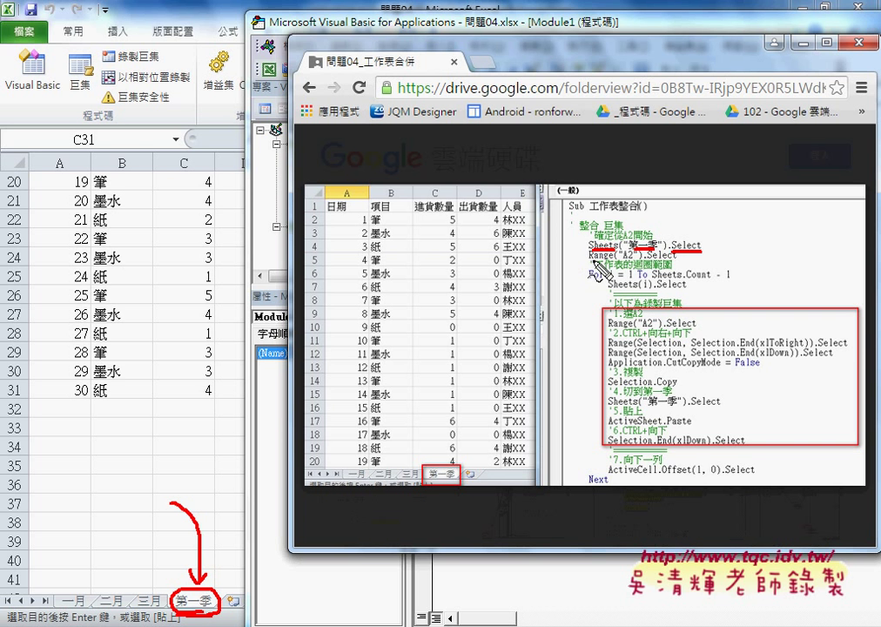
{"action": "left_click_drag", "start_coordinate": [590, 261], "coordinate": [628, 261]}
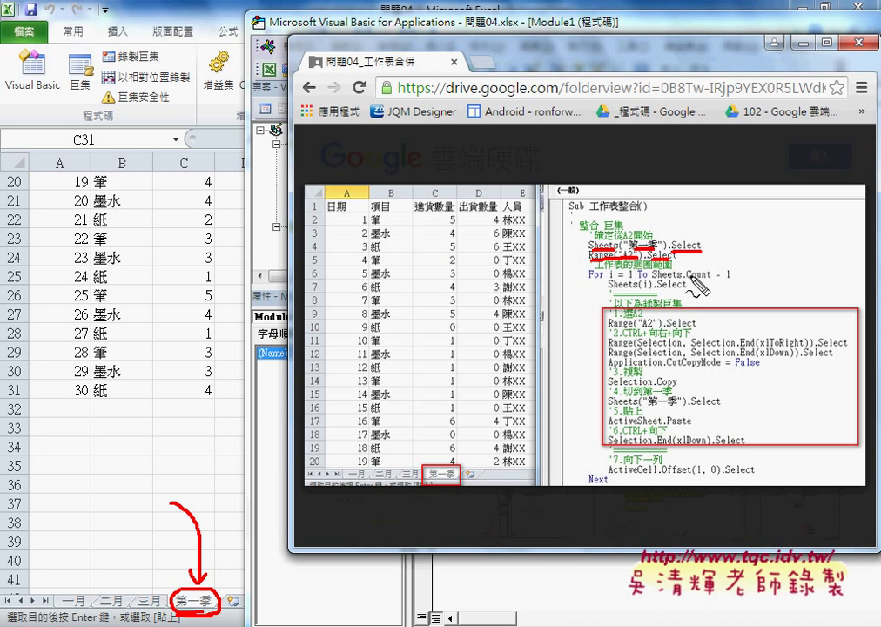
- Clear the screen annotations and return from the Chrome reference image to the VBA editor
{"action": "key", "text": "Escape"}
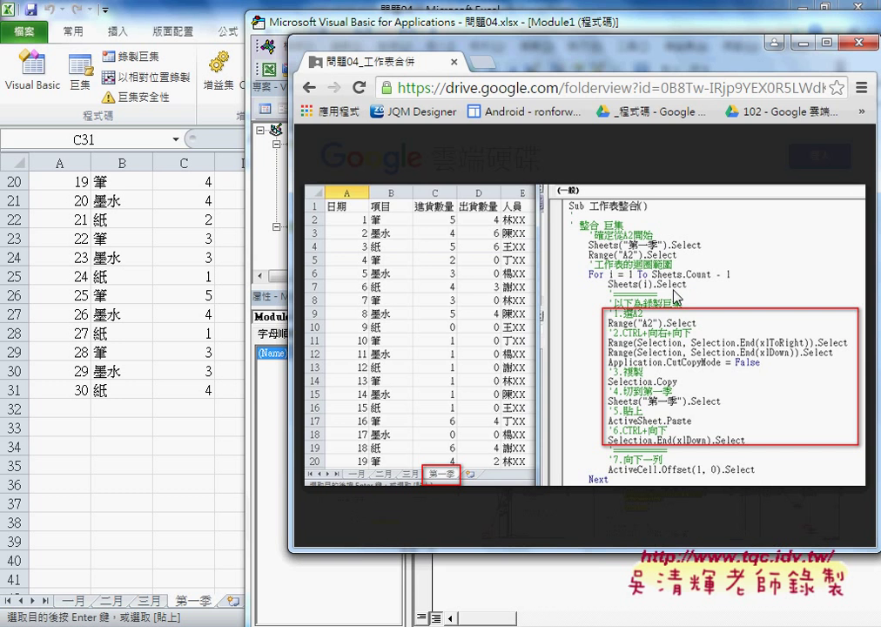
{"action": "key", "text": "alt+Tab"}
{"action": "key", "text": "alt+Tab"}
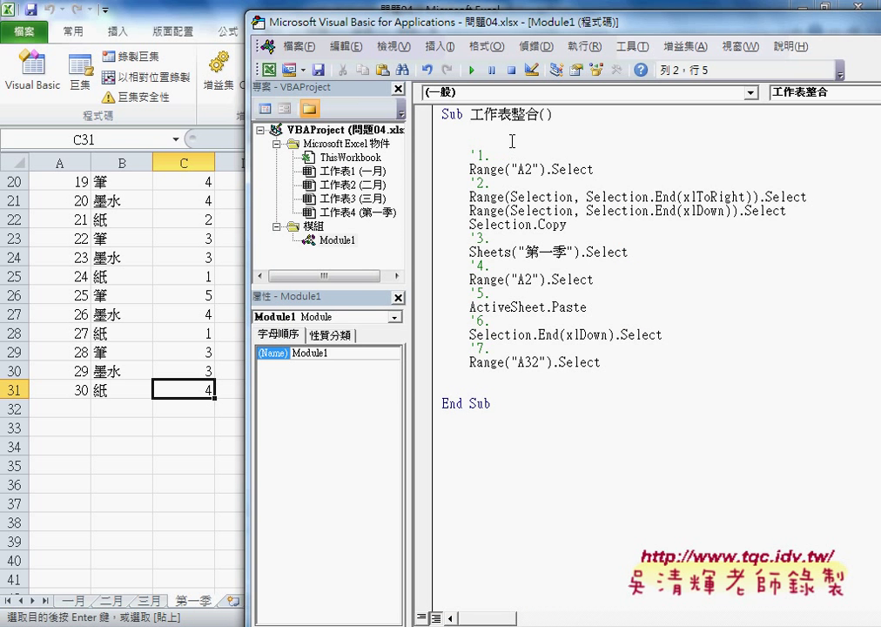
- Type sheets("第一季").select as Module1's new first line, correcting the mistyped 4
{"action": "type", "text": "sh"}
{"action": "type", "text": "ee"}
{"action": "type", "text": "t"}
{"action": "type", "text": "s"}
{"action": "type", "text": "("}
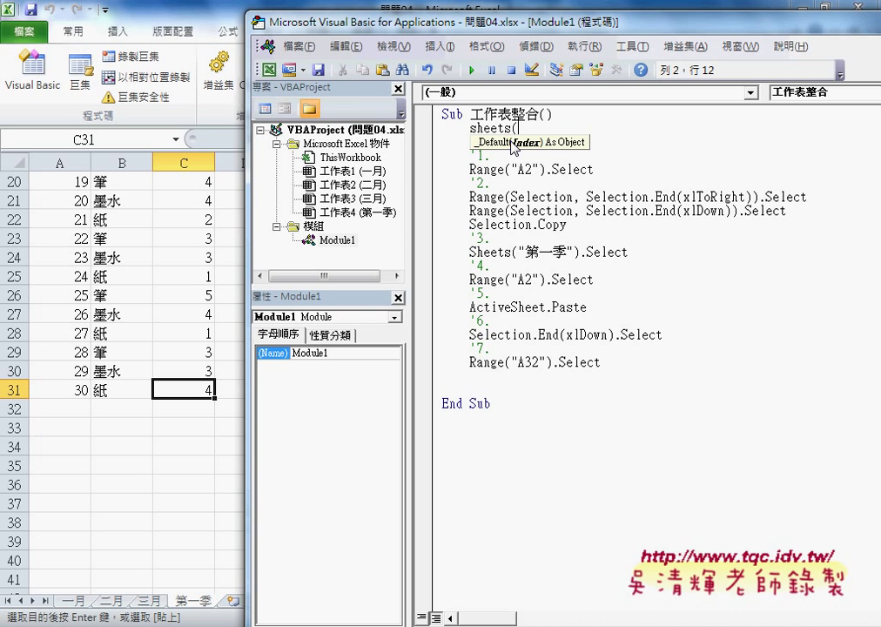
{"action": "type", "text": "4"}
{"action": "key", "text": "BackSpace"}
{"action": "type", "text": "\""}
{"action": "type", "text": "第"}
{"action": "type", "text": "一"}
{"action": "type", "text": "季"}
{"action": "key", "text": "Return"}
{"action": "type", "text": "\""}
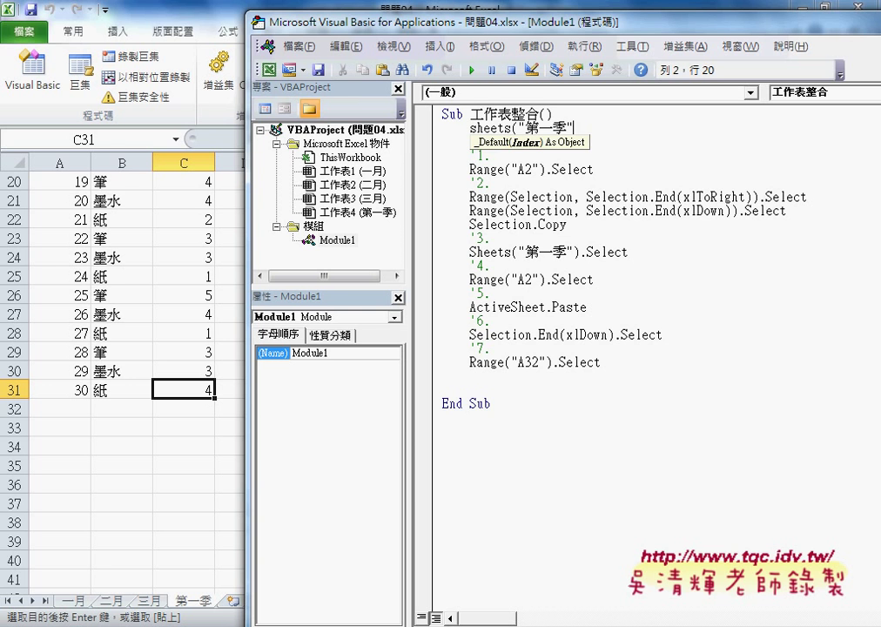
{"action": "type", "text": ")"}
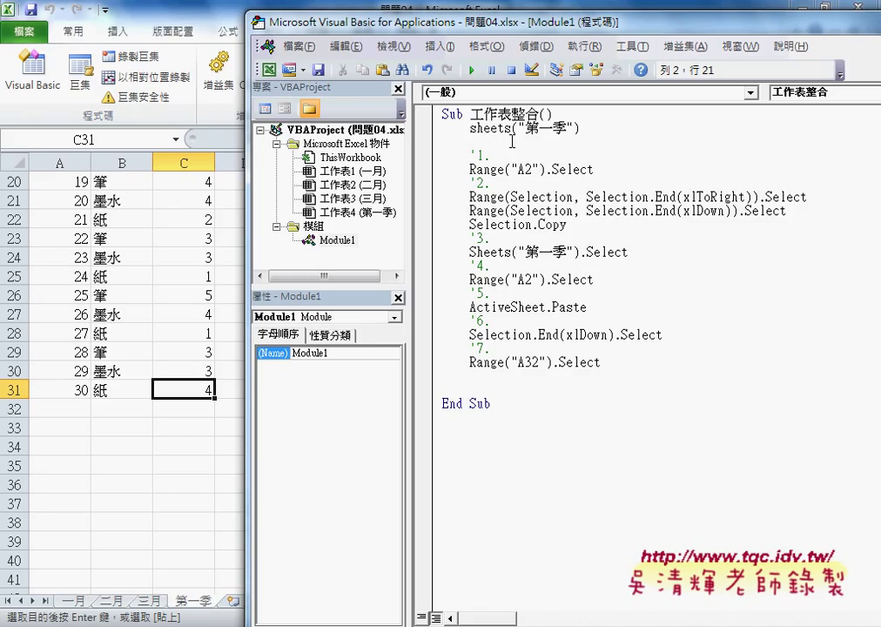
{"action": "type", "text": "."}
{"action": "type", "text": "sele"}
{"action": "type", "text": "ct"}
{"action": "left_click", "coordinate": [607, 128]}
{"action": "left_click", "coordinate": [580, 128]}
- Delete ("第一季") and .select, then retype the period to bring up the Sheets member list
{"action": "key", "text": "shift+Left"}
{"action": "key", "text": "shift+Left"}
{"action": "key", "text": "shift+Left"}
{"action": "key", "text": "shift+Left"}
{"action": "key", "text": "shift+Left"}
{"action": "key", "text": "shift+Left"}
{"action": "key", "text": "shift+Left"}
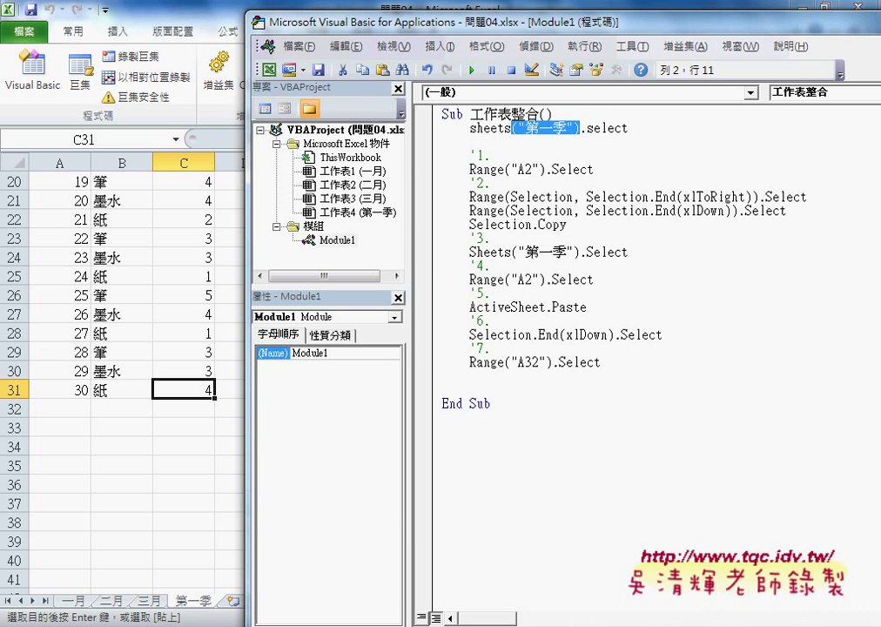
{"action": "key", "text": "Delete"}
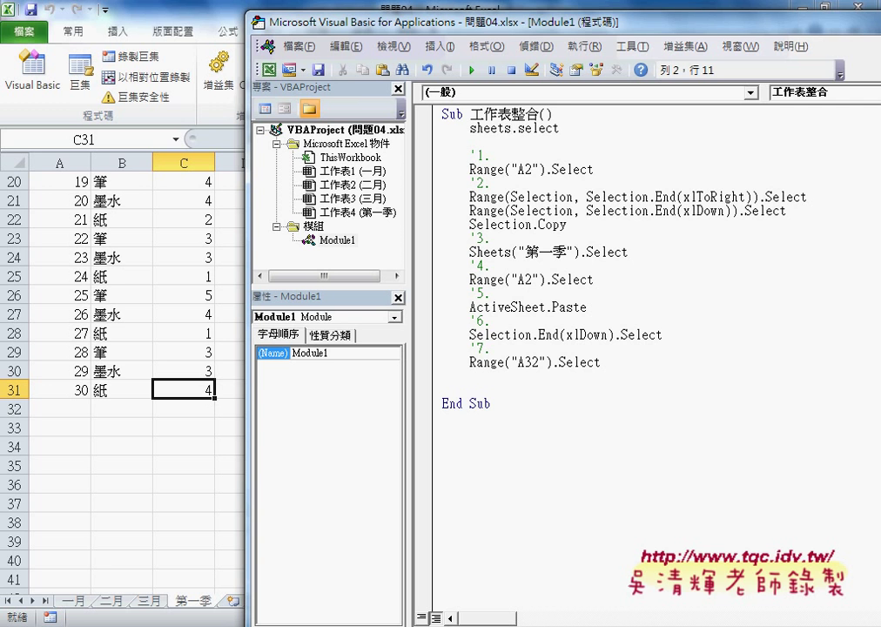
{"action": "key", "text": "shift+End"}
{"action": "key", "text": "Delete"}
{"action": "type", "text": "."}
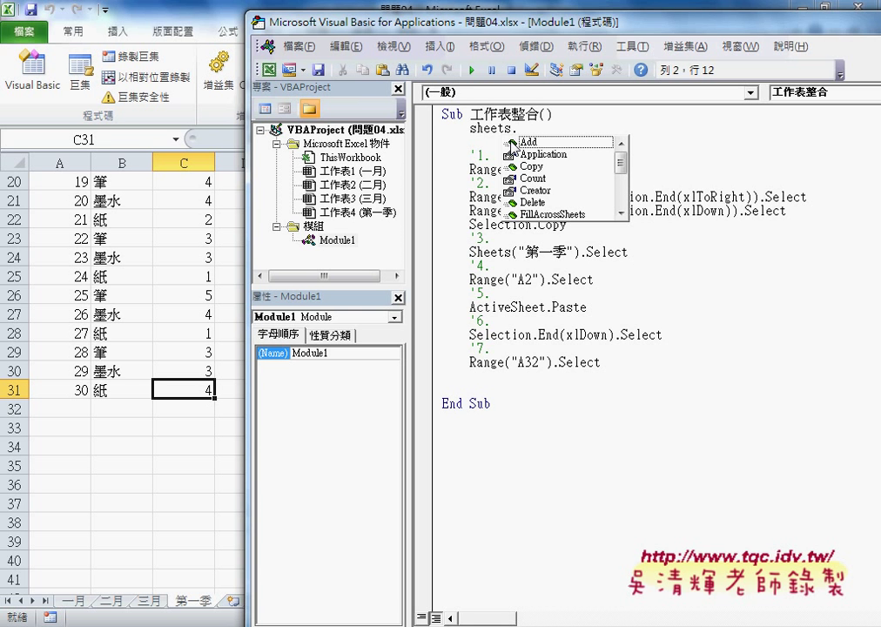
{"action": "key", "text": "Down"}
{"action": "key", "text": "Down"}
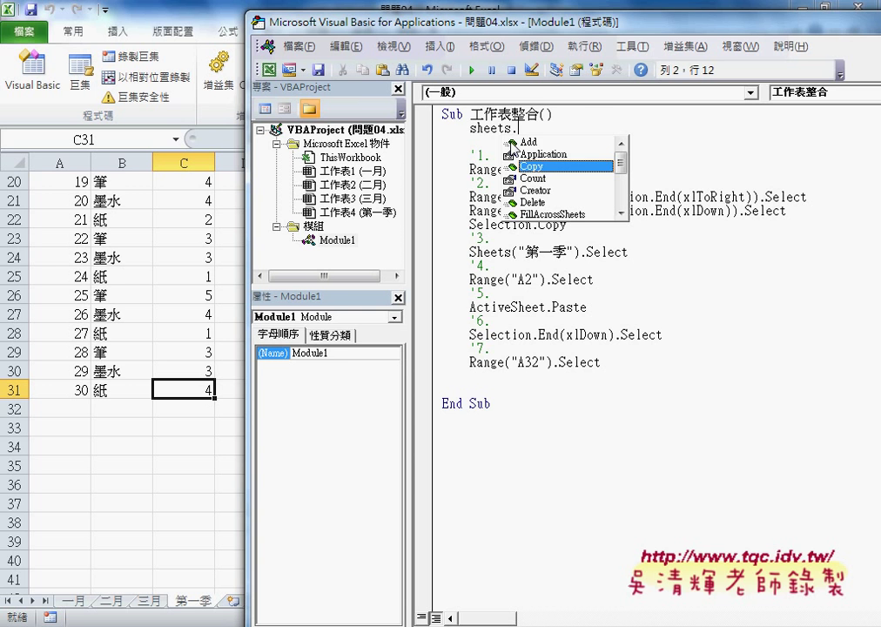
{"action": "left_click", "coordinate": [512, 143]}
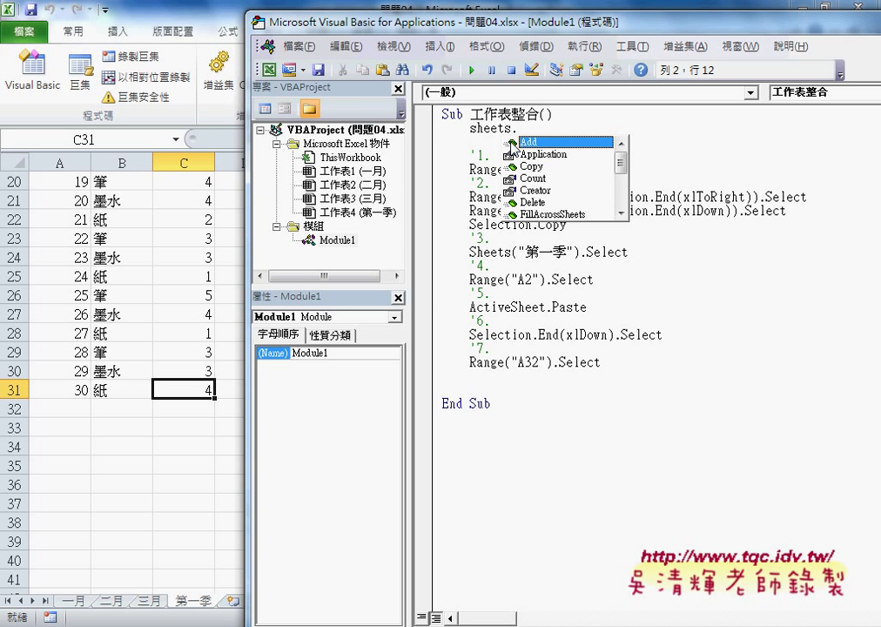
{"action": "key", "text": "Down"}
{"action": "key", "text": "Down"}
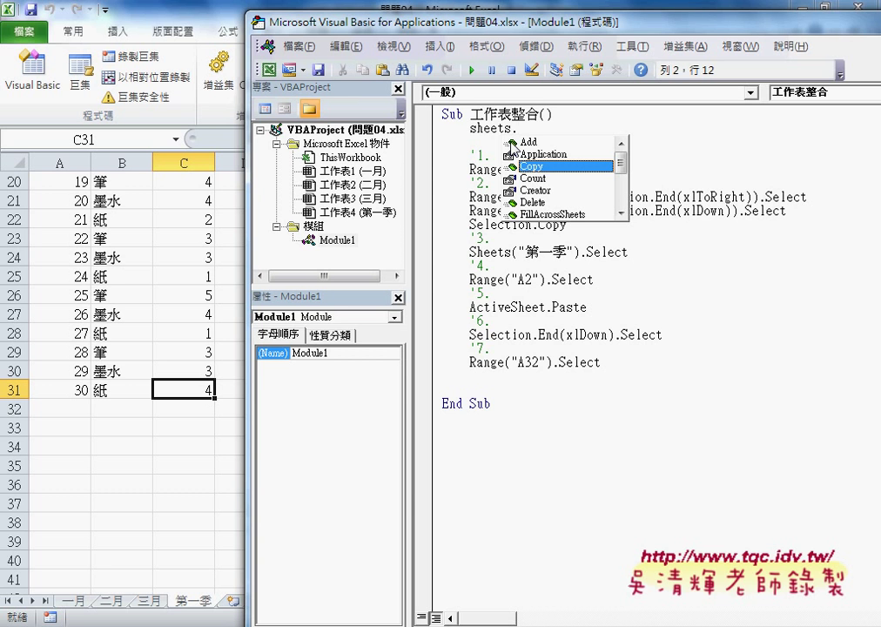
{"action": "key", "text": "Down"}
{"action": "key", "text": "Down"}
{"action": "key", "text": "Down"}
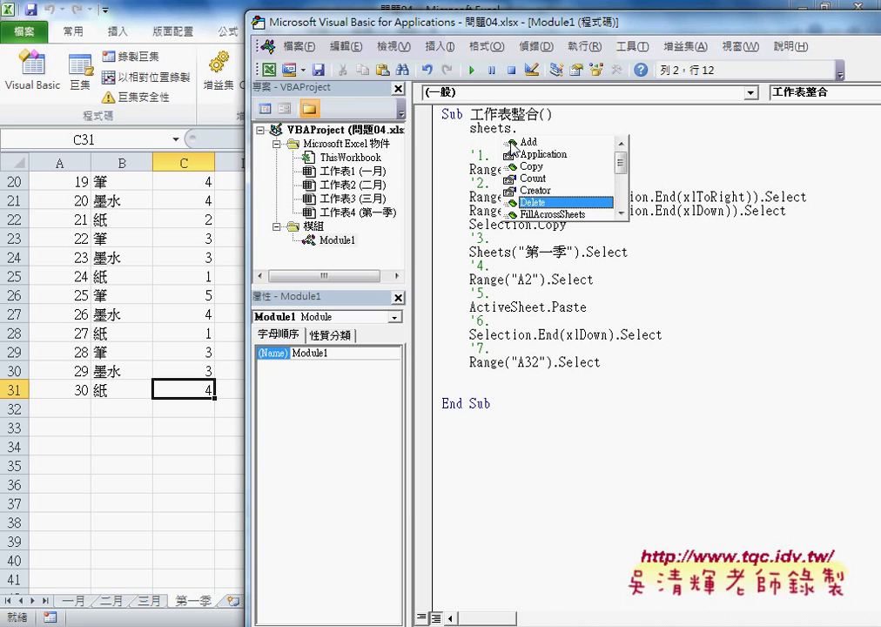
{"action": "key", "text": "Down"}
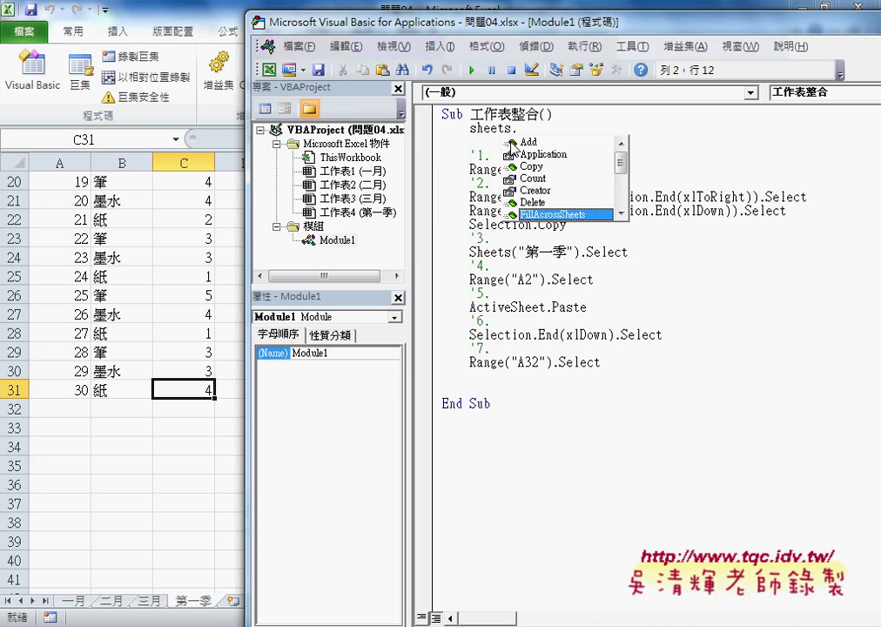
{"action": "key", "text": "Down"}
{"action": "key", "text": "Down"}
{"action": "key", "text": "Down"}
{"action": "key", "text": "Up"}
{"action": "key", "text": "Up"}
{"action": "key", "text": "Up"}
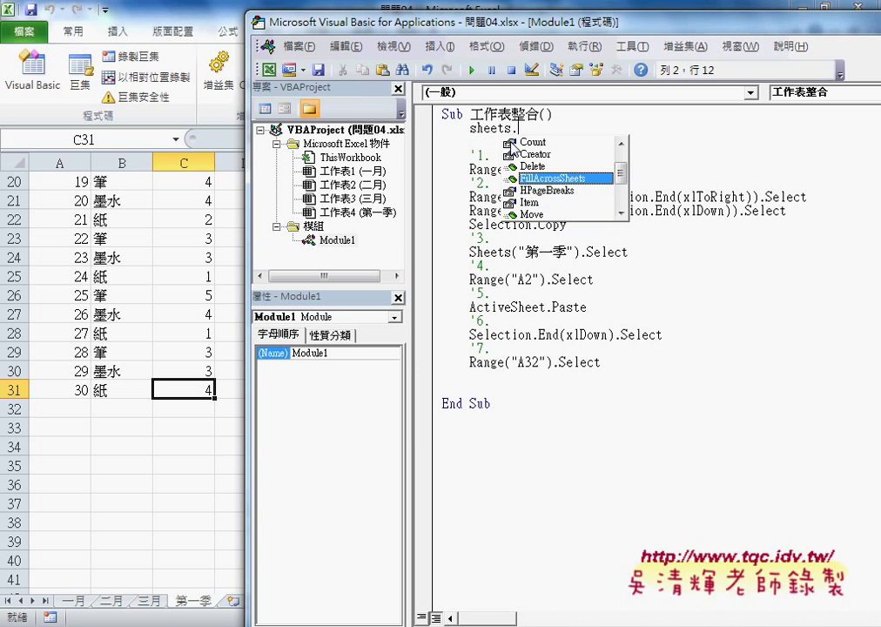